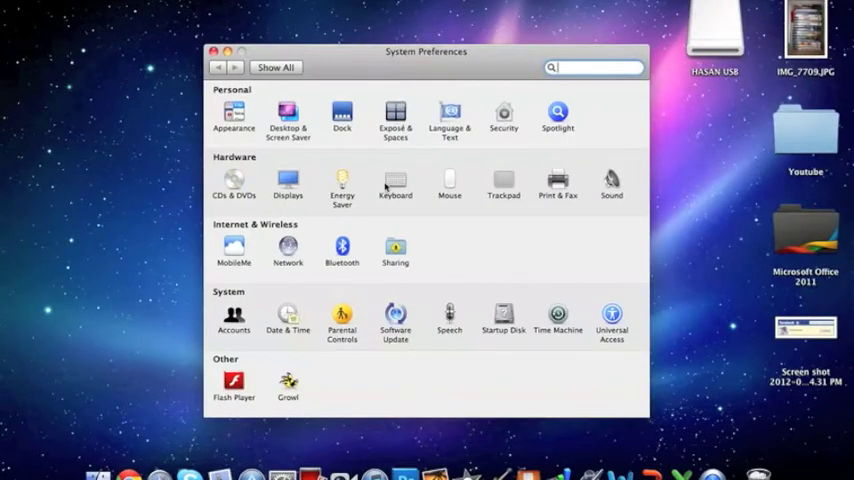
Open the Keyboard pane from the Hardware section of System Preferences
left_click(395, 182)
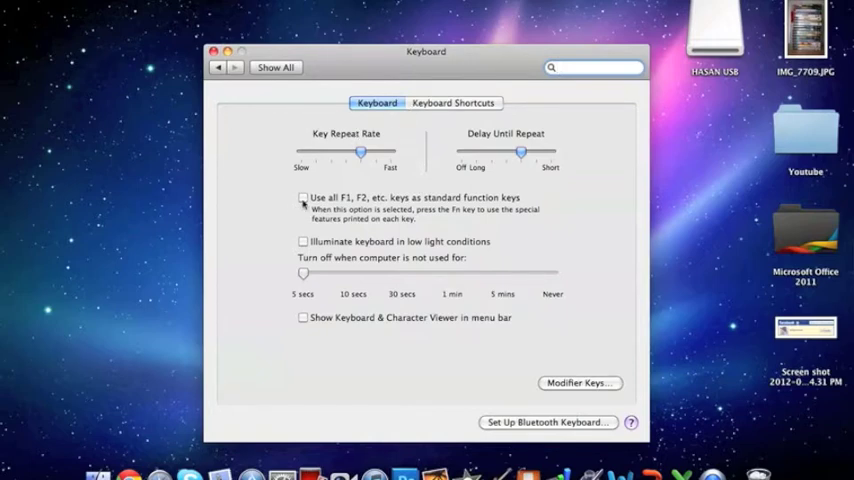
Check 'Use all F1, F2, etc. keys as standard function keys'
left_click(303, 198)
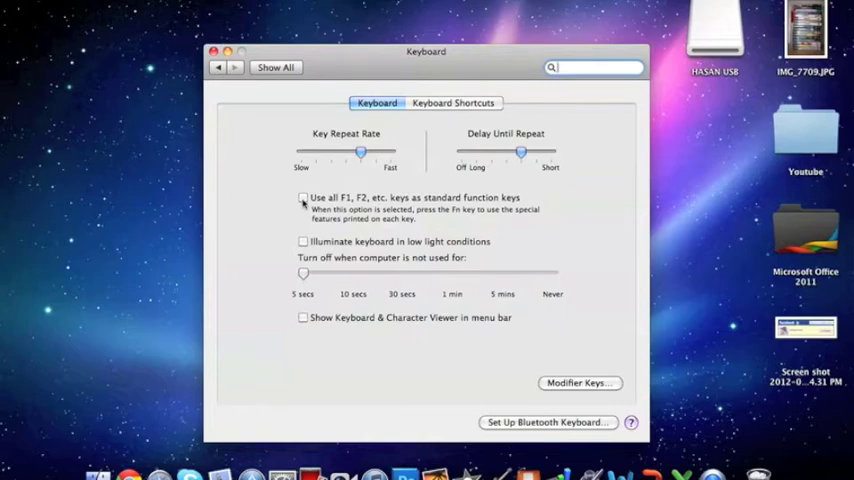